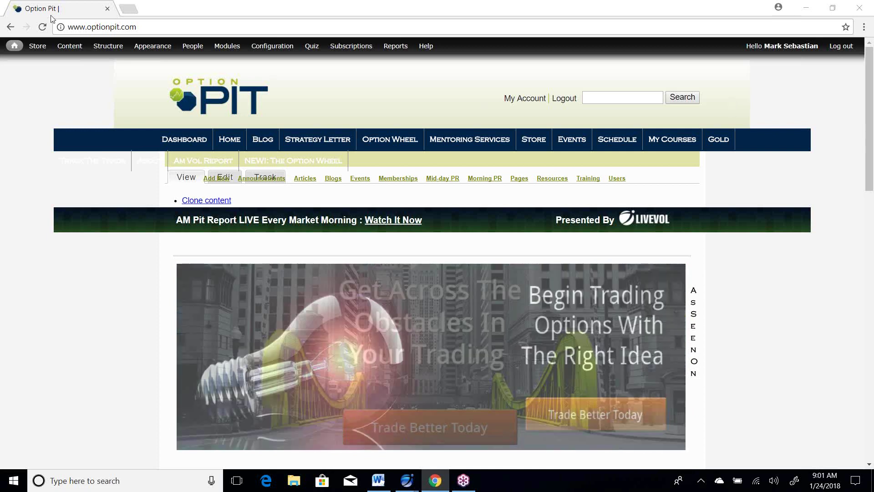
Switch to Livevol X and filter the SPX option chain to ATM strikes with Positions only turned off.
left_click(111, 9)
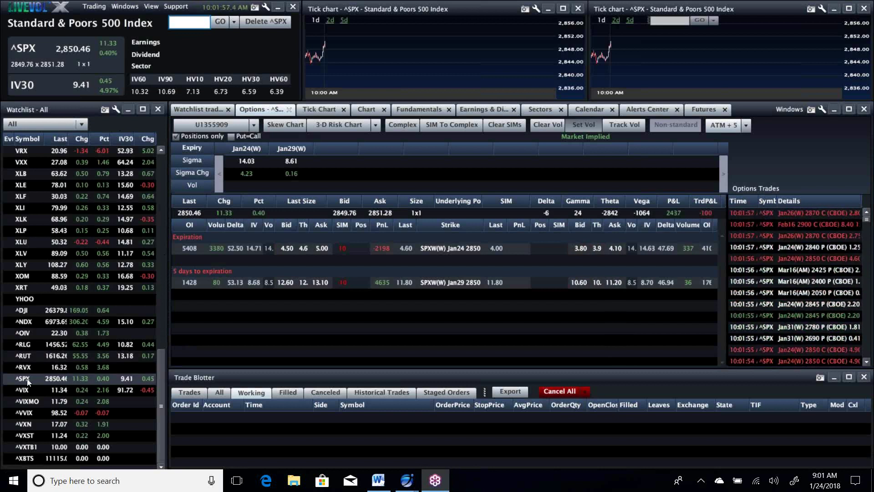
left_click(177, 137)
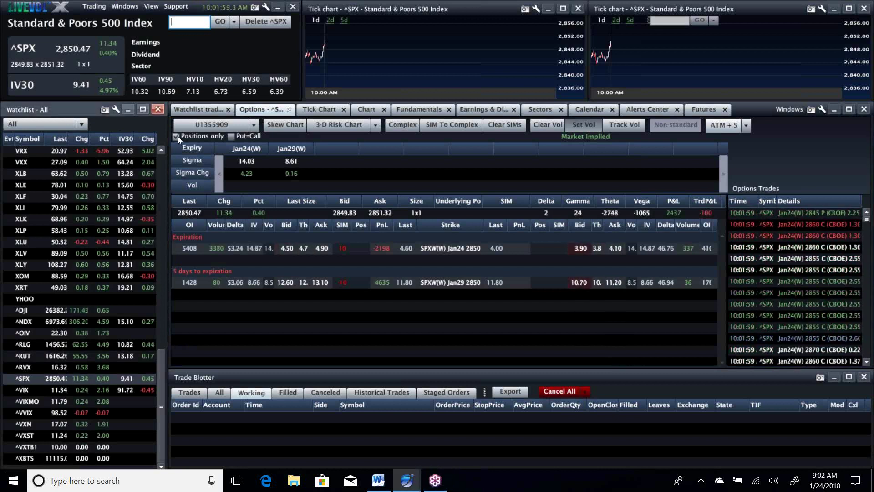
left_click(175, 137)
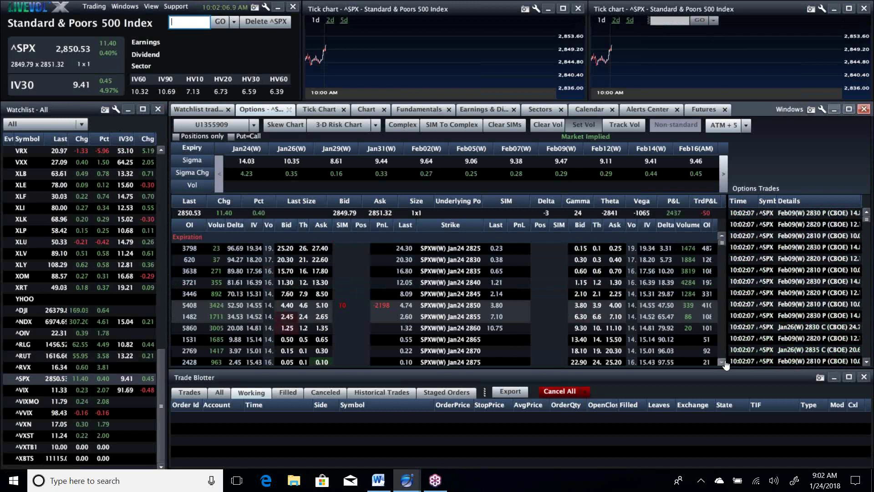
left_click(745, 126)
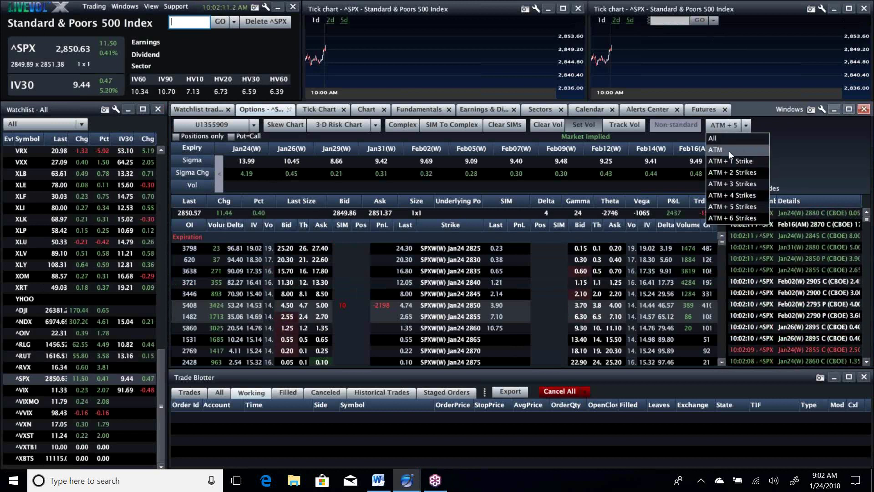
left_click(725, 152)
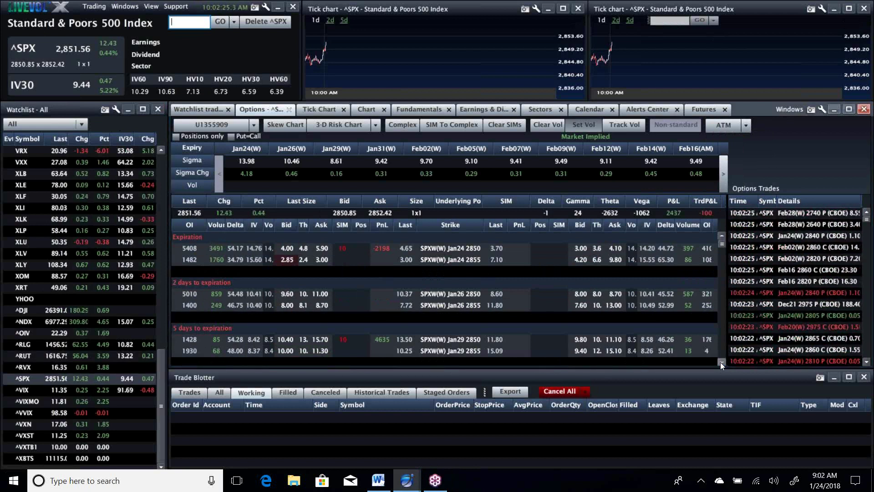
Examine the SPX at-the-money option quotes and implied volatilities across expirations from Jan24 through Feb26, returning to the nearest expirations.
scroll(720, 362, "down", 3)
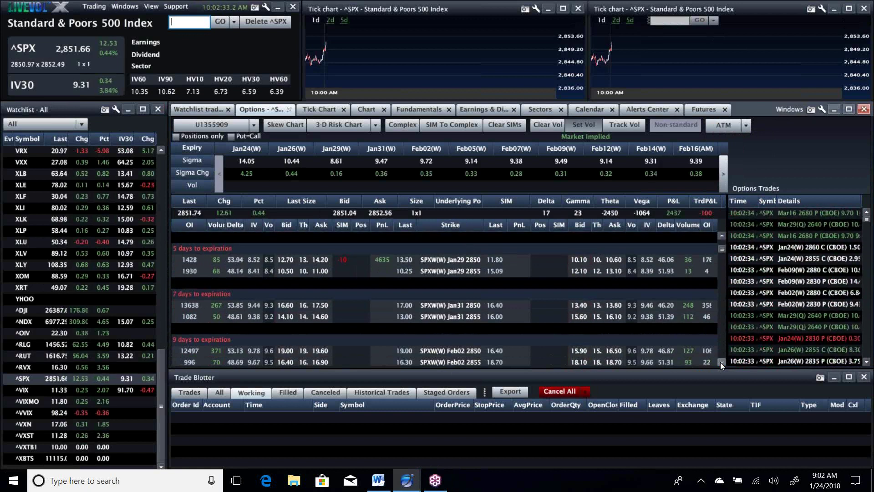
left_click(720, 362)
left_click(720, 362)
left_click(721, 362)
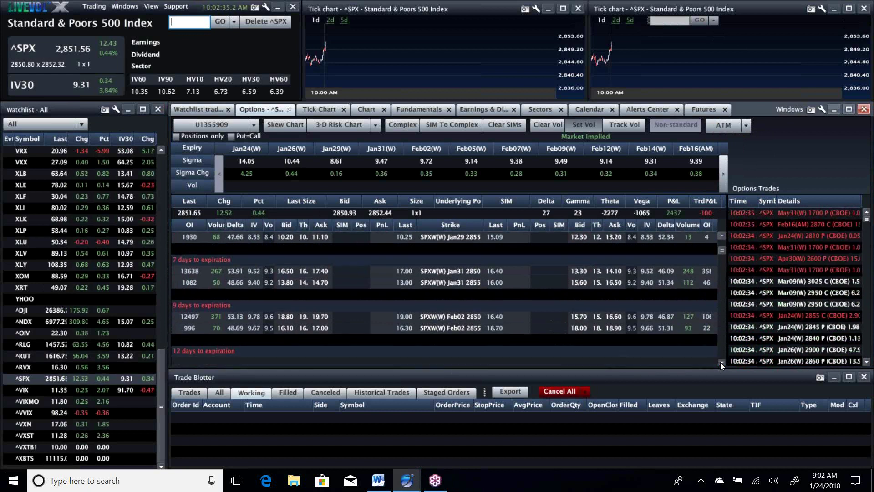
left_click(721, 363)
left_click(720, 362)
left_click(721, 362)
left_click(721, 362)
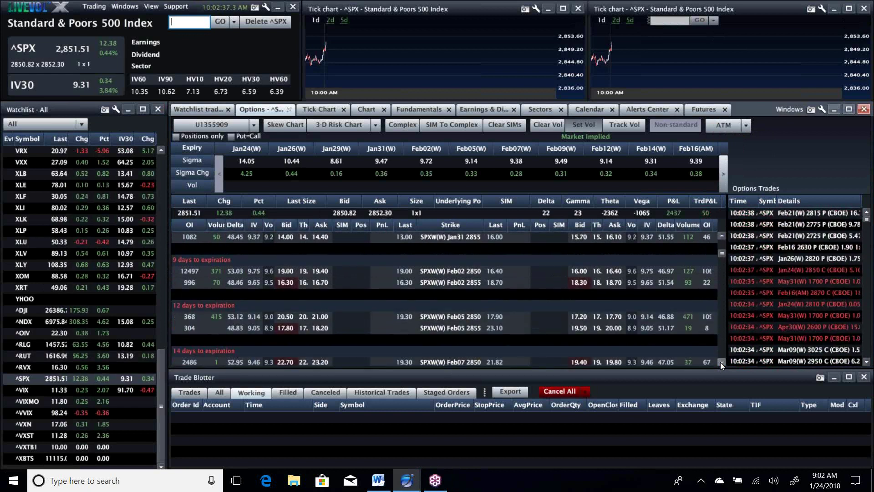
left_click(720, 361)
left_click(721, 362)
left_click(720, 362)
left_click(720, 362)
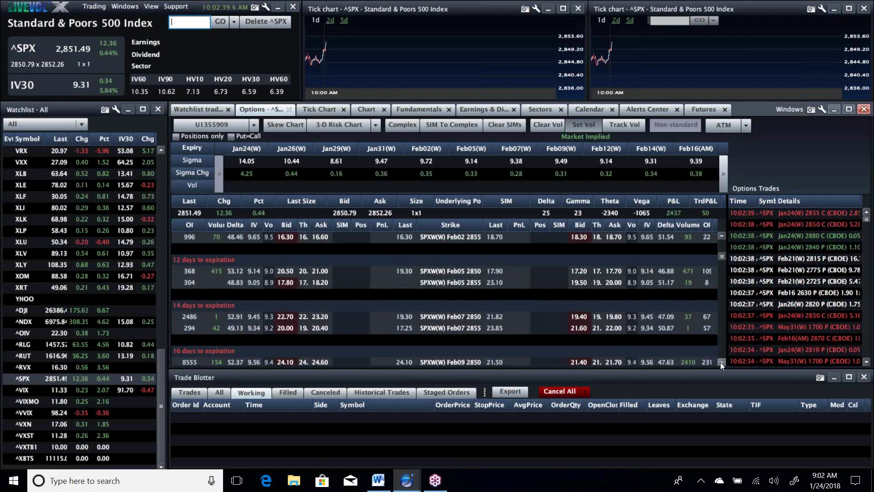
left_click(720, 362)
left_click(721, 362)
left_click(720, 362)
left_click(720, 363)
left_click(720, 362)
left_click(720, 362)
left_click(720, 361)
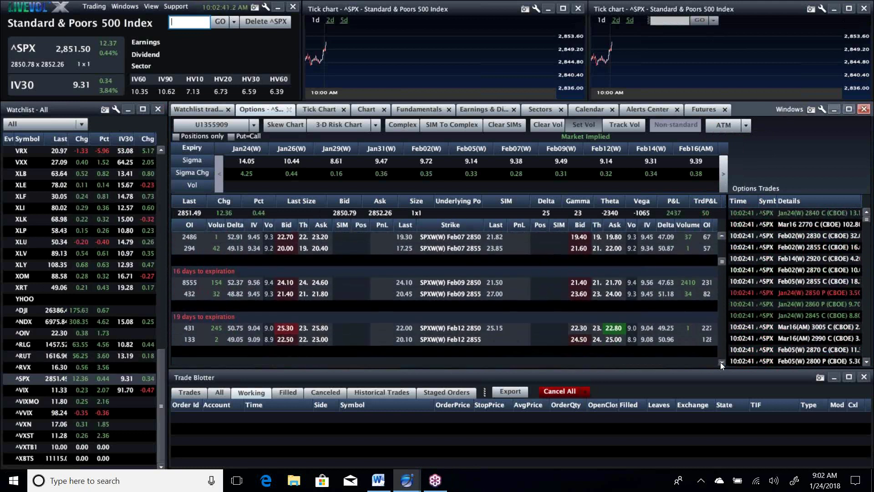
left_click(721, 362)
left_click(720, 362)
left_click(720, 362)
left_click(721, 362)
left_click(720, 362)
left_click(720, 363)
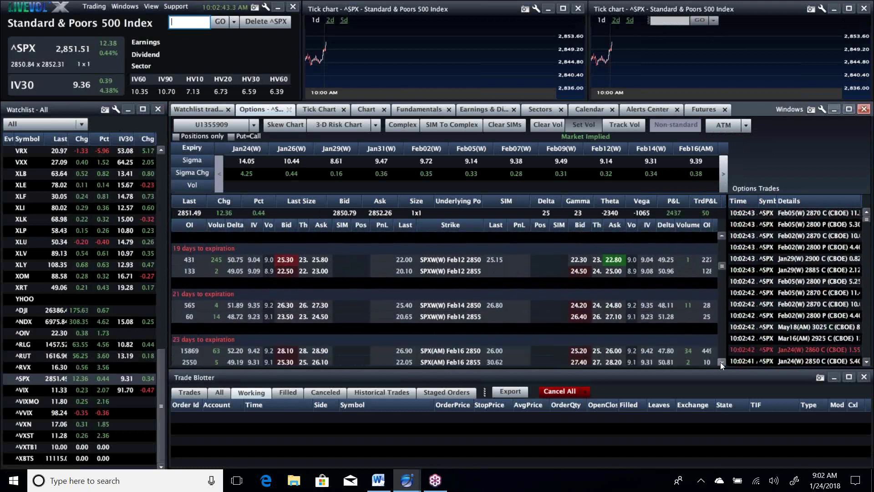
left_click(721, 362)
left_click(720, 362)
left_click(720, 362)
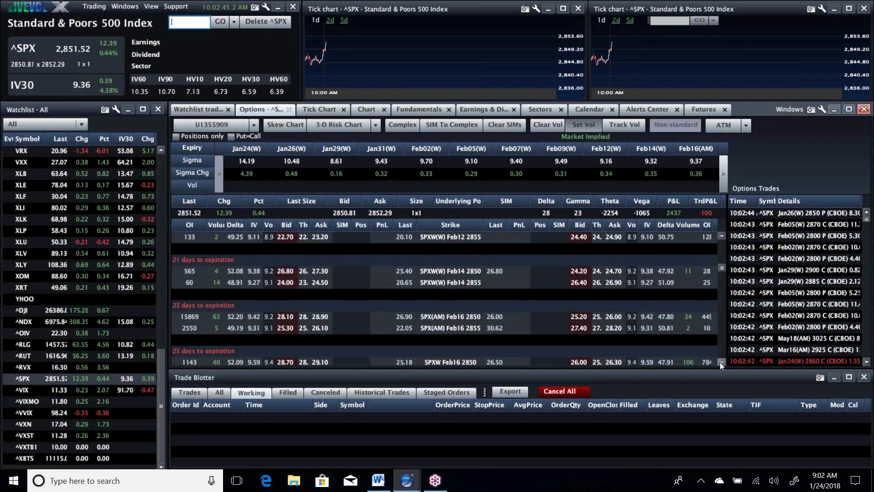
left_click(720, 362)
left_click(720, 362)
left_click(719, 362)
left_click(721, 361)
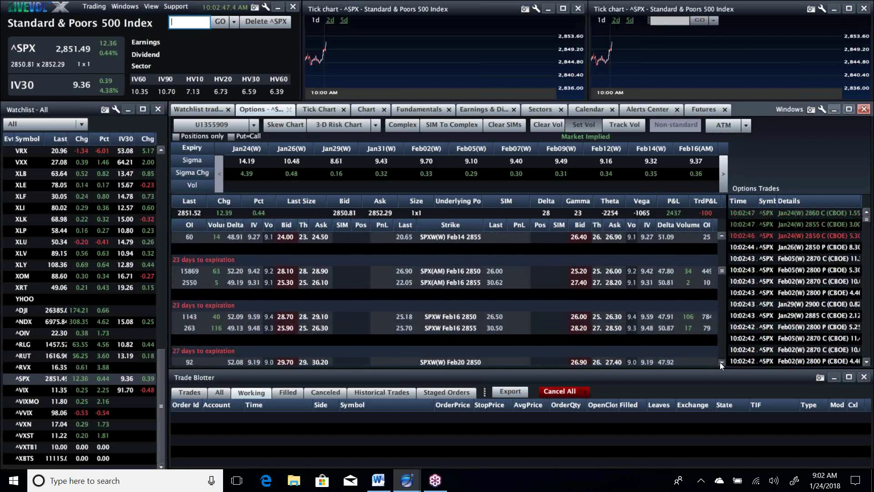
left_click(720, 362)
left_click(720, 362)
left_click(720, 362)
left_click(720, 362)
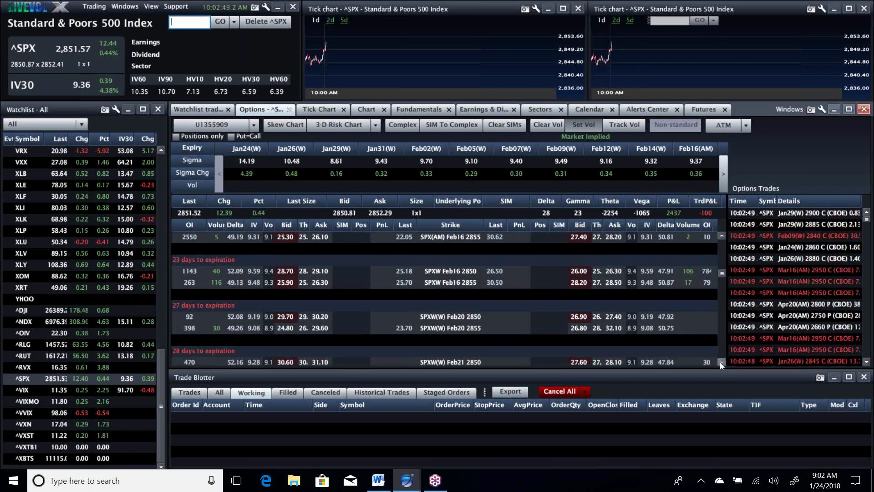
left_click(721, 362)
left_click(721, 361)
left_click(720, 362)
left_click(721, 362)
left_click(721, 362)
left_click(720, 363)
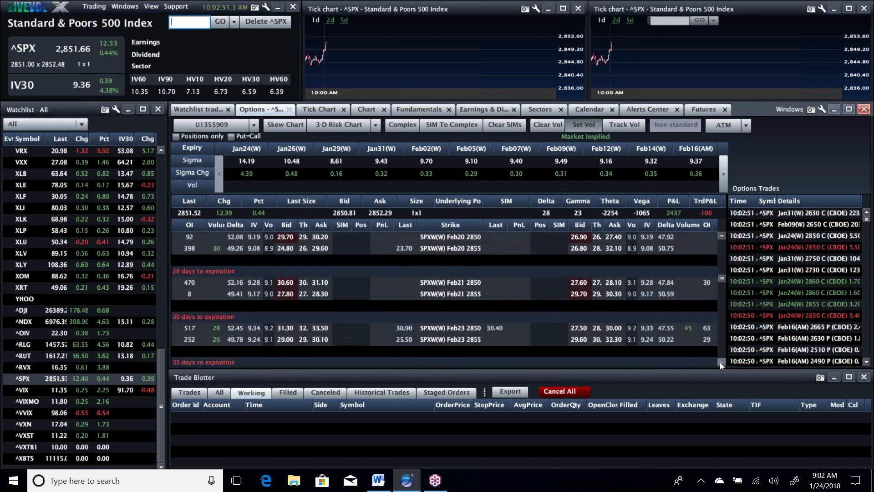
left_click(720, 361)
left_click(720, 362)
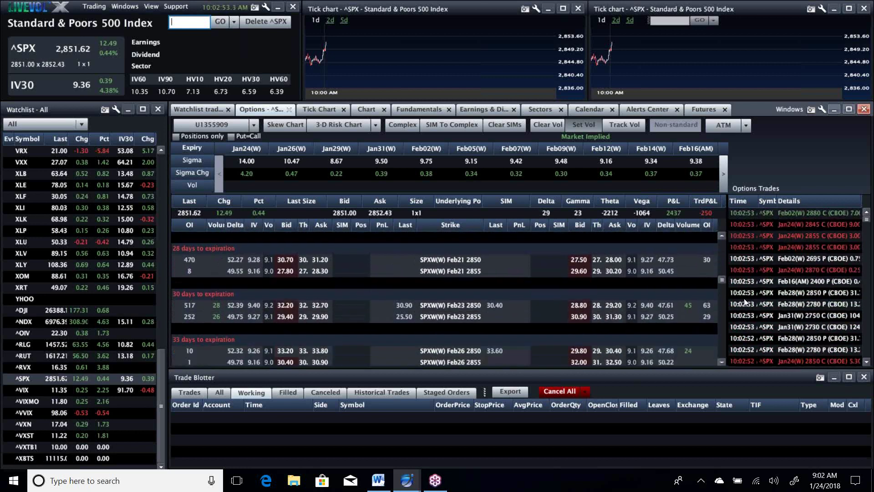
left_click_drag(724, 279, 723, 245)
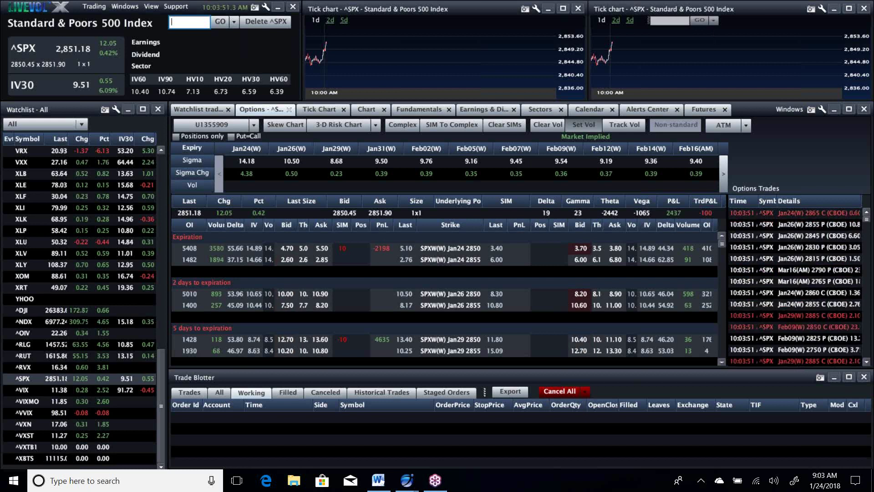
left_click(722, 361)
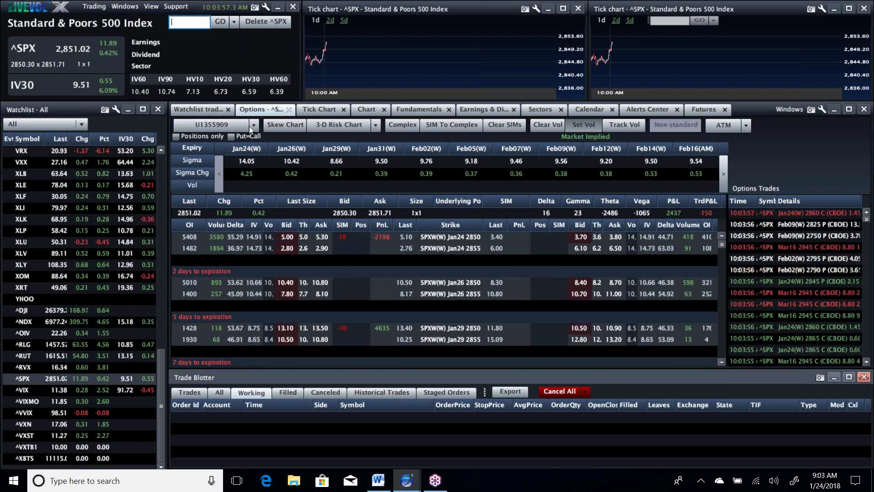
Show all strikes in the SPX option chain and open its skew chart.
left_click(745, 126)
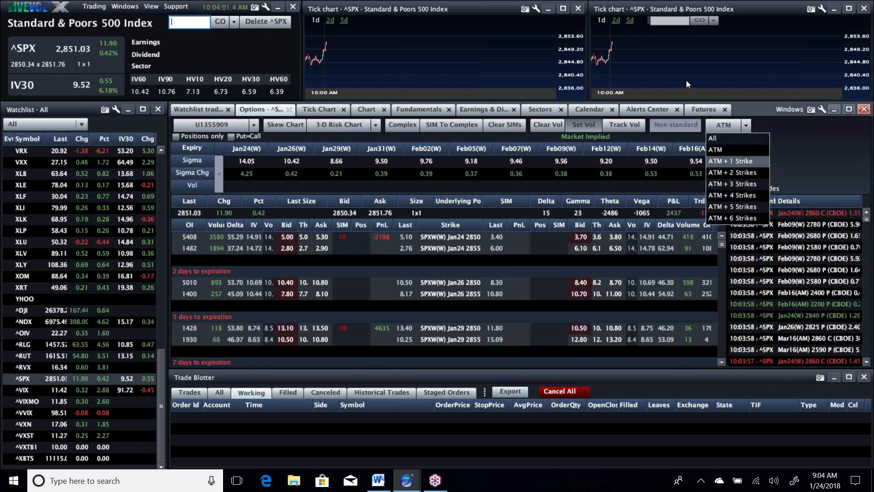
left_click(716, 132)
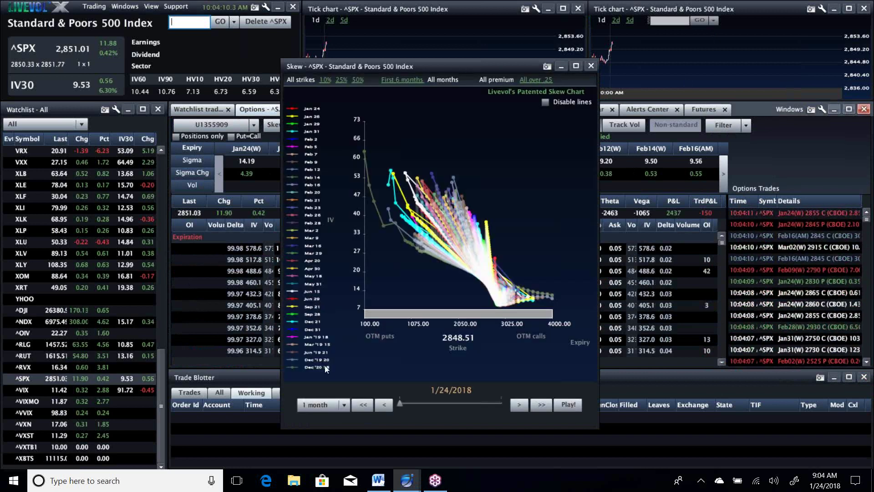
Show only the Feb 16 skew curve, limited to strikes within 10% and premiums over .25.
left_click(397, 85)
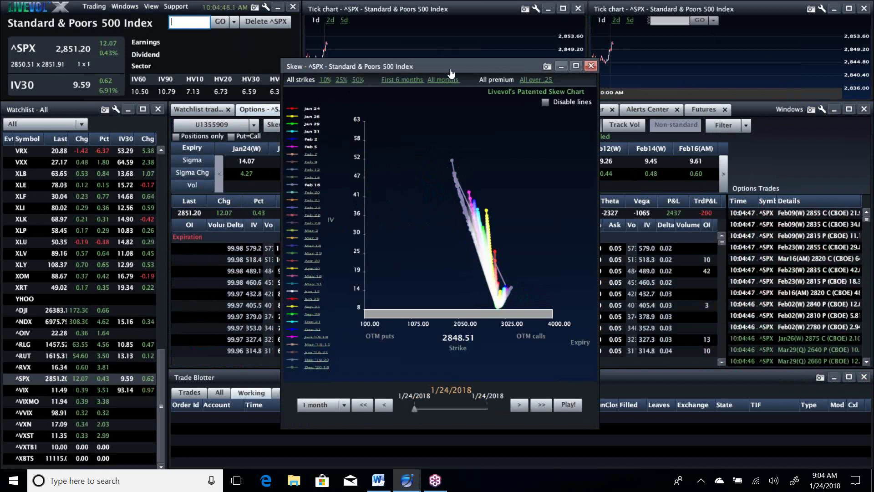
left_click(362, 119)
left_click(352, 67)
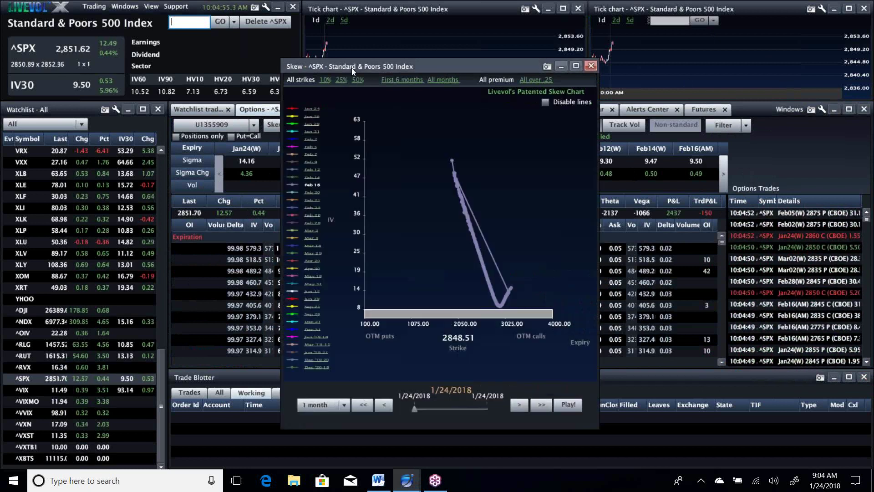
left_click(329, 80)
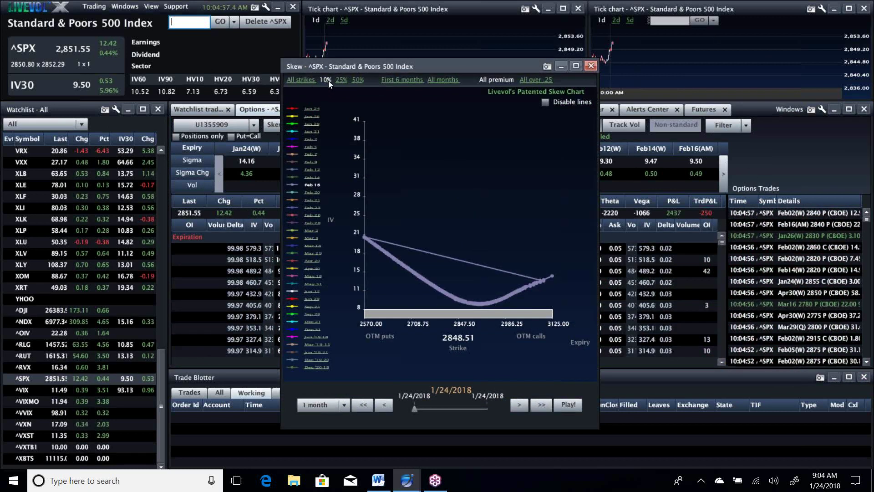
left_click(536, 80)
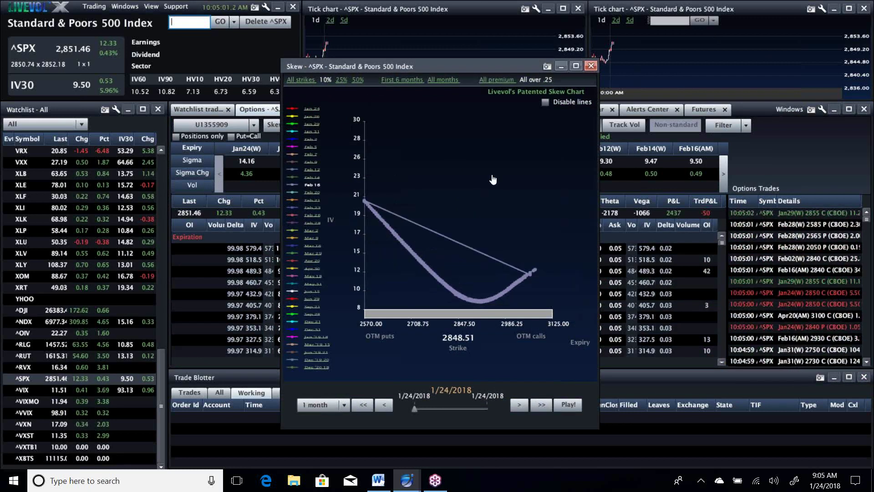
Examine the Feb 20 expiration's skew curve around its low point, and close the skew chart.
left_click(311, 191)
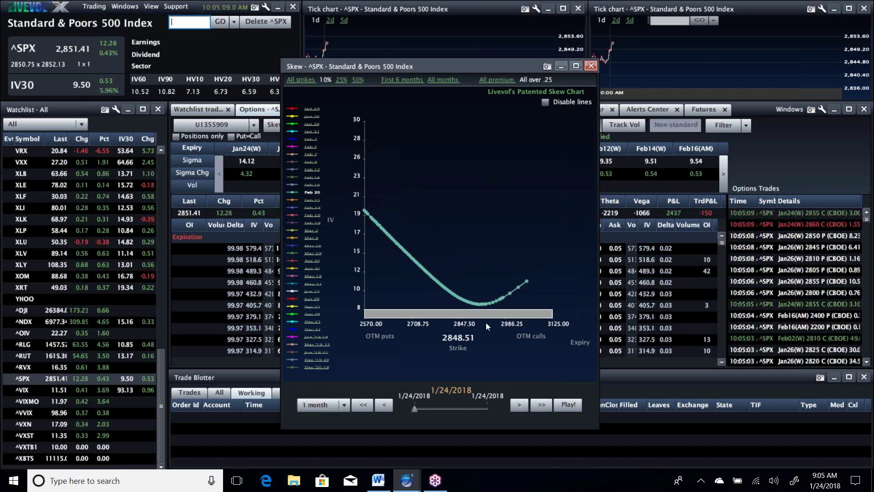
mouse_move(481, 304)
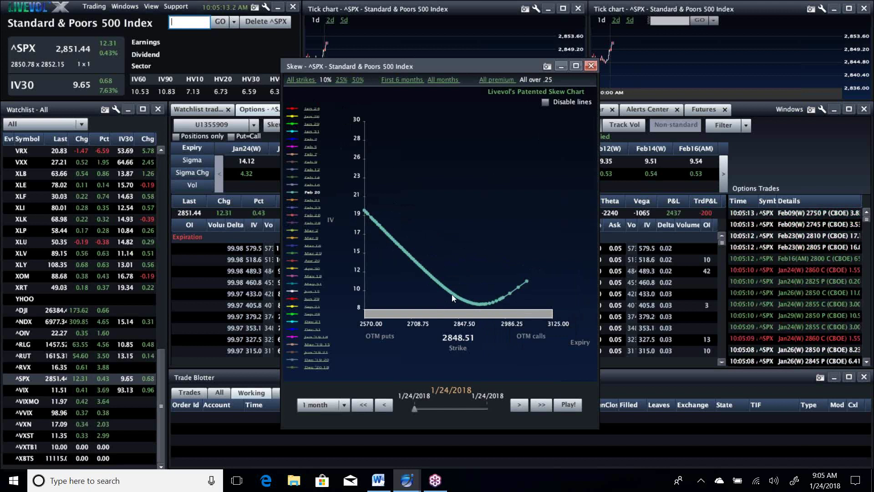
mouse_move(454, 295)
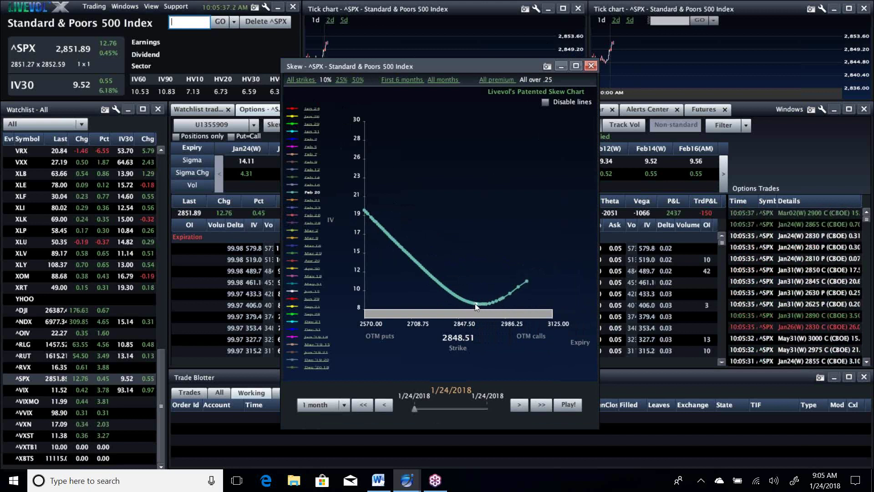
left_click(590, 66)
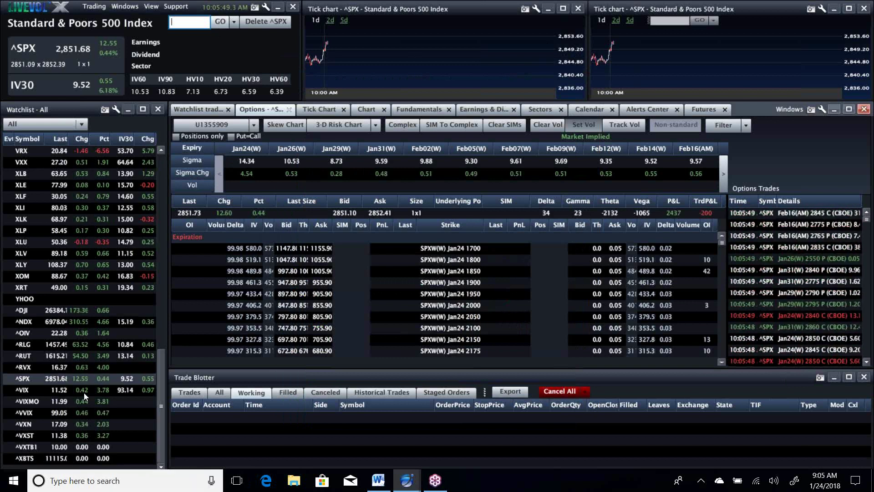
Load the VIX symbol and bring its Feb14 expiration into view in the option chain.
left_click(184, 22)
type("vix")
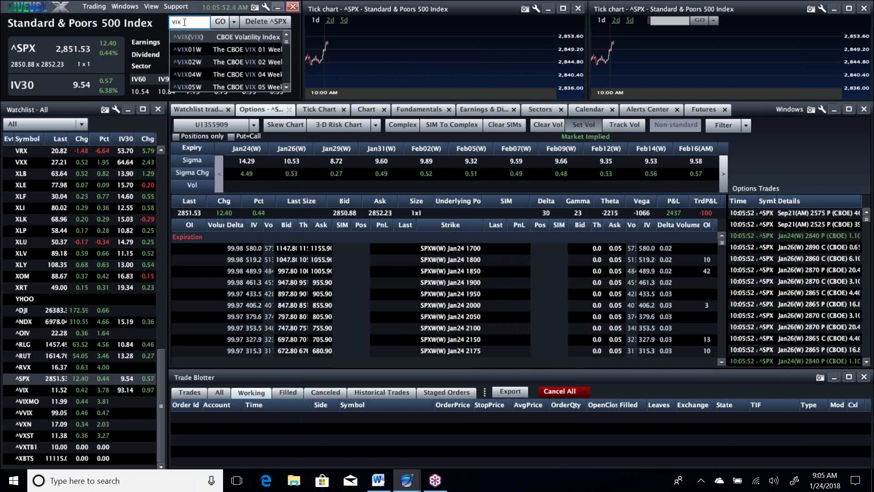
key("Return")
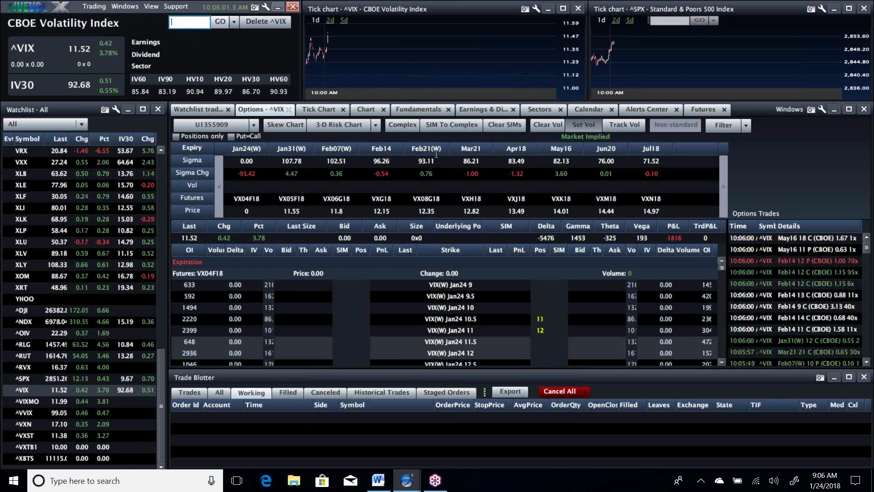
left_click(390, 150)
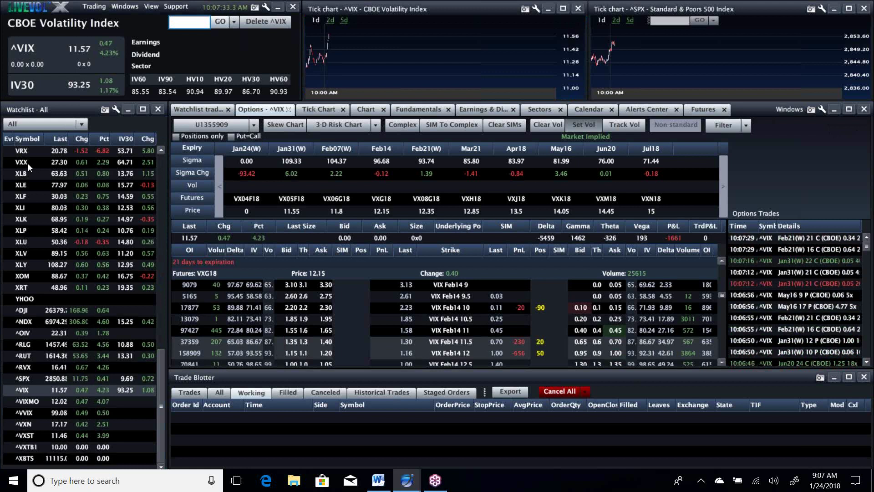
Browse the watchlist from the volatility and sector symbols up to the first entries at AA.
left_click(162, 150)
left_click(162, 151)
left_click(162, 150)
left_click(162, 151)
left_click(162, 150)
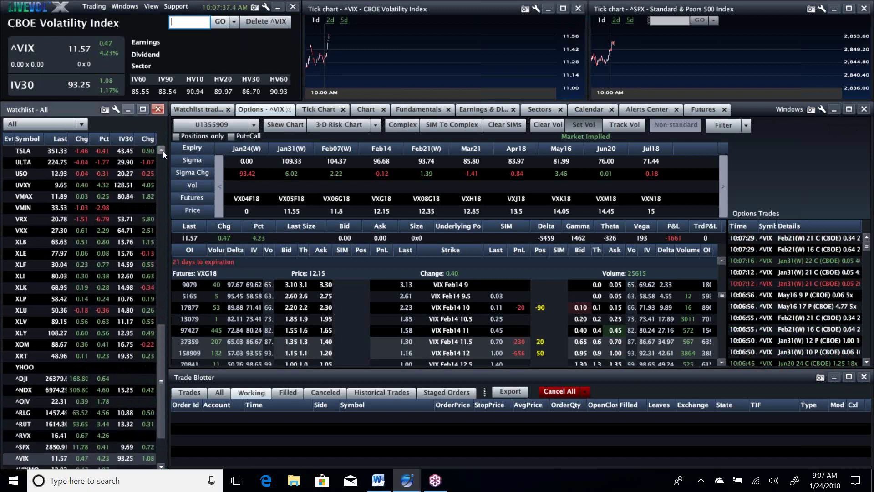
left_click(162, 150)
left_click(162, 151)
left_click(163, 151)
left_click(163, 152)
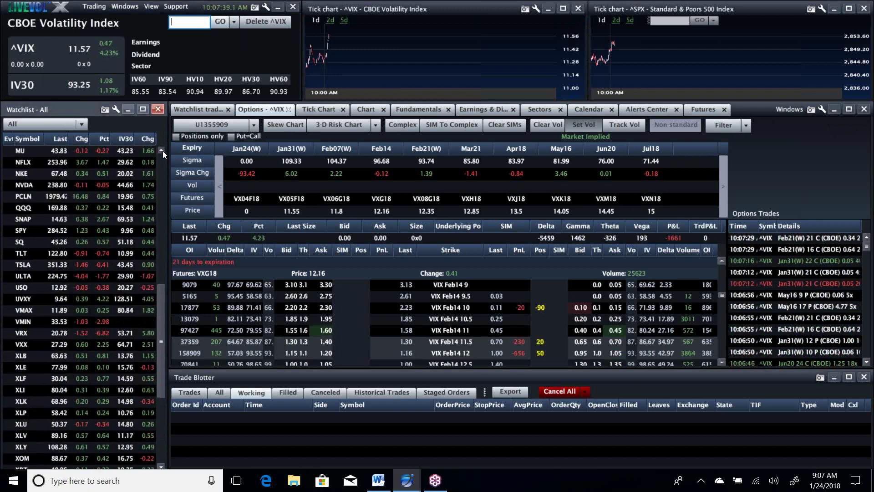
left_click(162, 151)
left_click(163, 150)
left_click(163, 151)
left_click(163, 151)
left_click(163, 151)
left_click(162, 151)
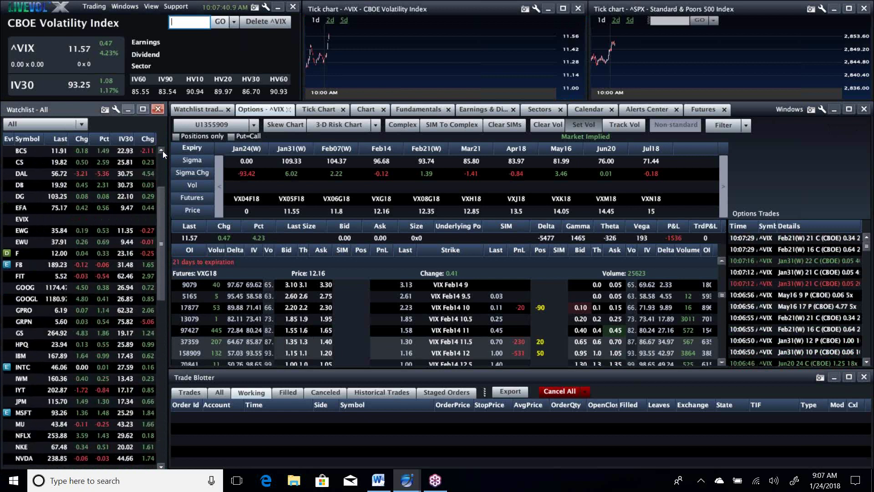
left_click(163, 151)
left_click(163, 152)
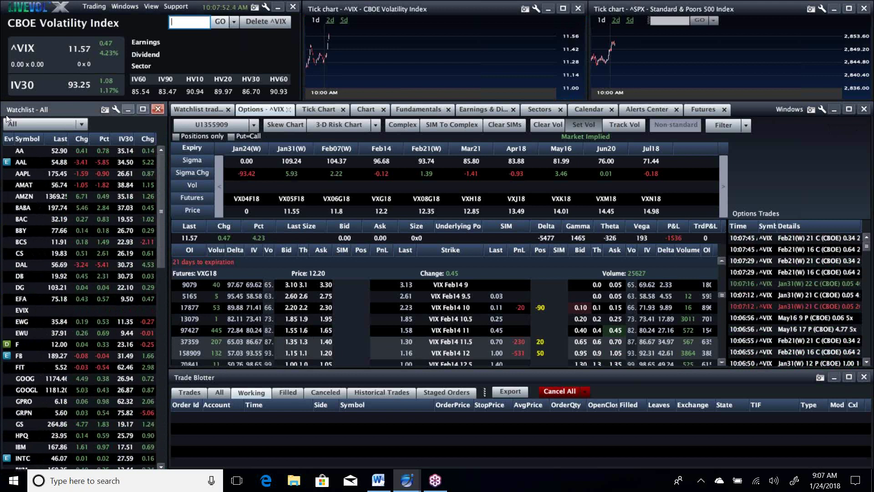
Load MSFT from the watchlist to review its earnings date and option volatility, followed by INTC.
left_click(157, 185)
left_click_drag(158, 186, 159, 239)
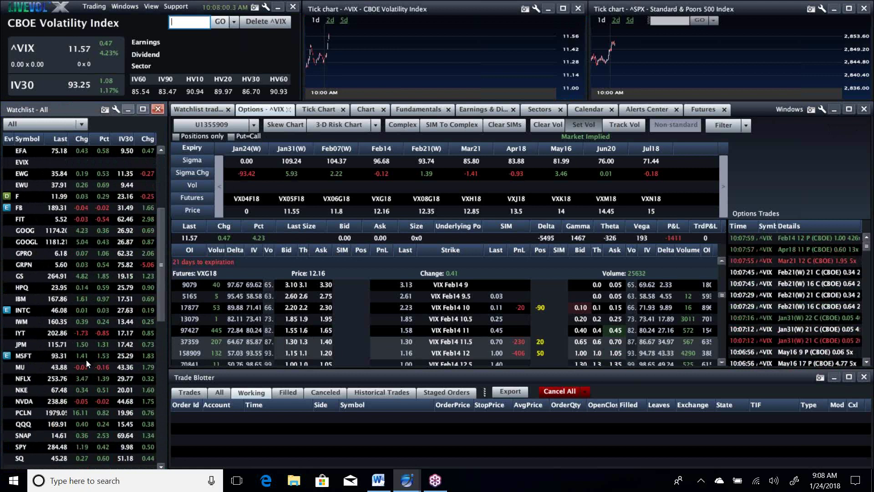
left_click(25, 357)
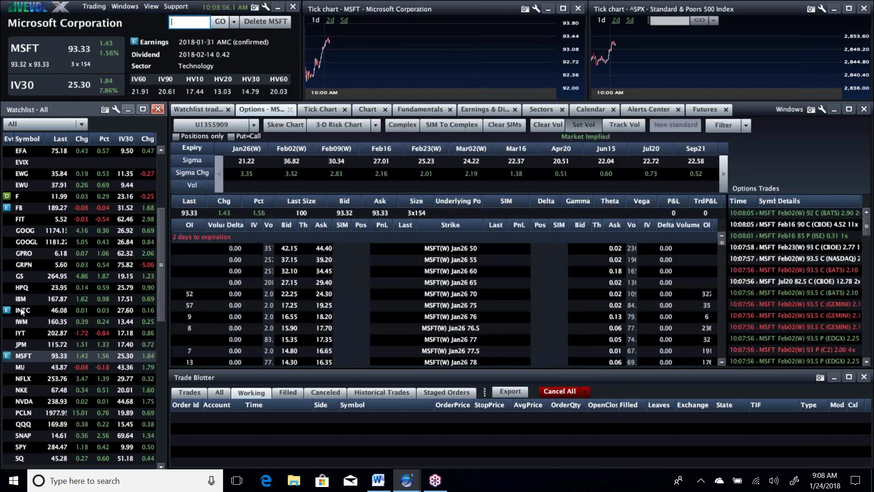
left_click(21, 310)
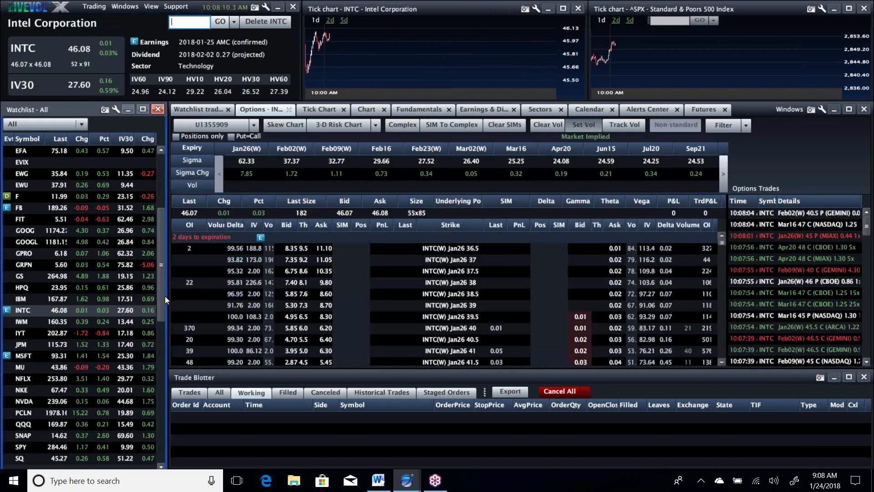
Find TLT further down the watchlist and load its quote and option chain.
left_click_drag(162, 295, 161, 321)
left_click_drag(160, 323, 164, 338)
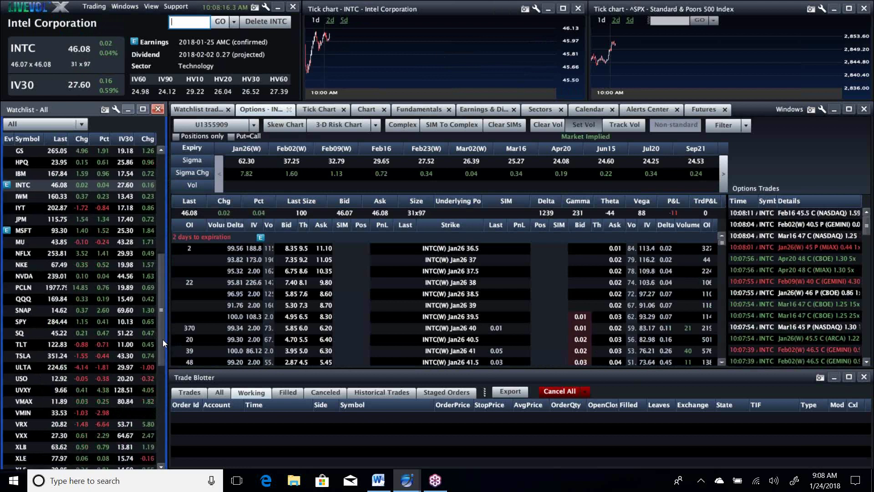
left_click_drag(162, 339, 161, 343)
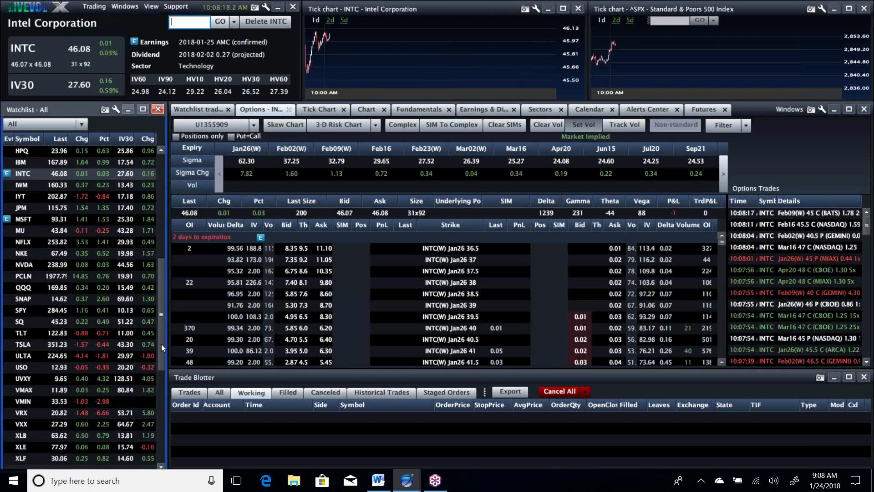
scroll(158, 336, "up", 1)
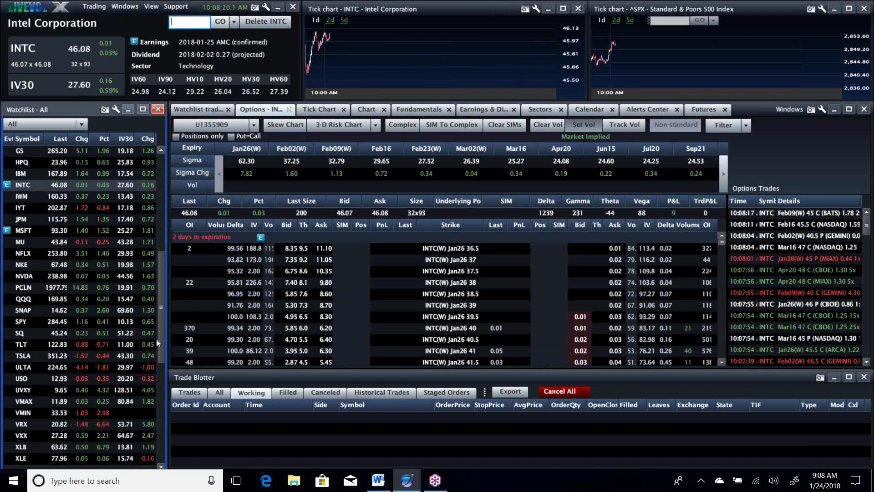
left_click(20, 344)
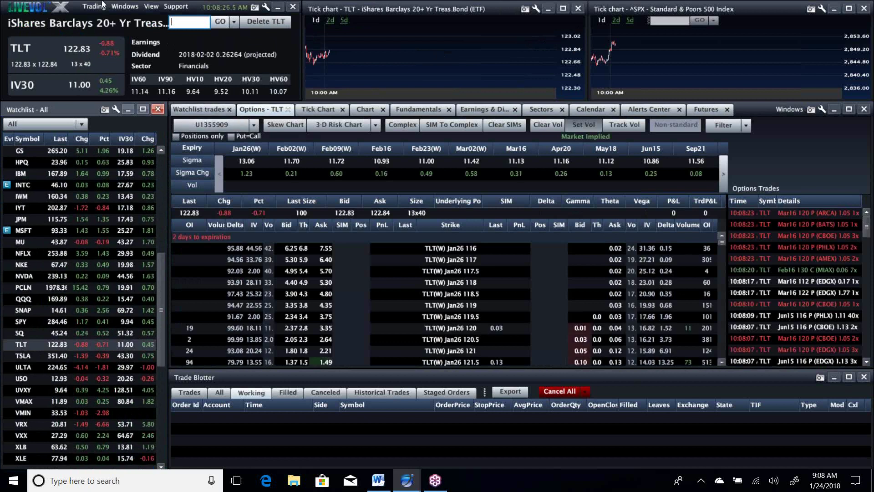
Bring up the TLT price chart, examine it over a 3-month range, and close it.
left_click(125, 6)
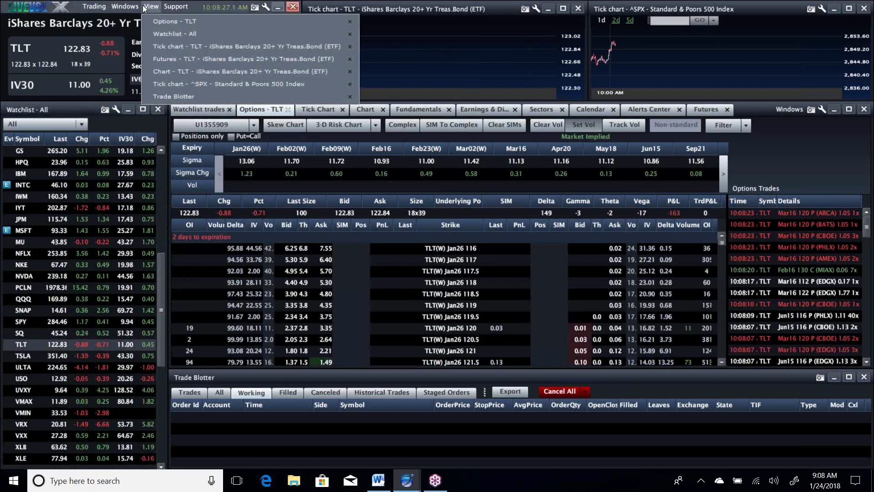
left_click(158, 74)
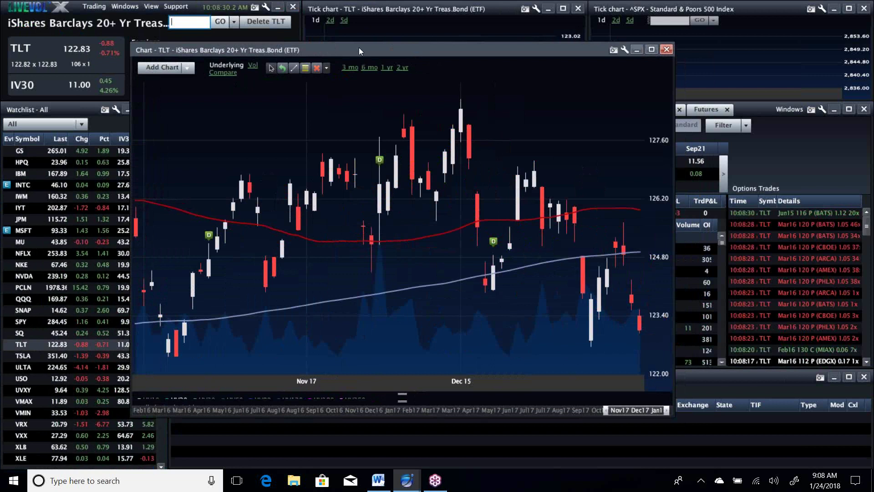
left_click_drag(360, 50, 333, 43)
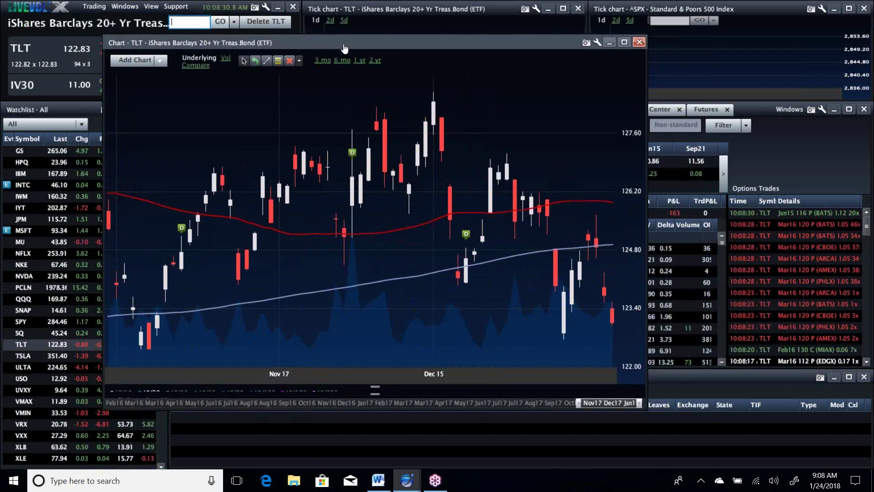
left_click(325, 62)
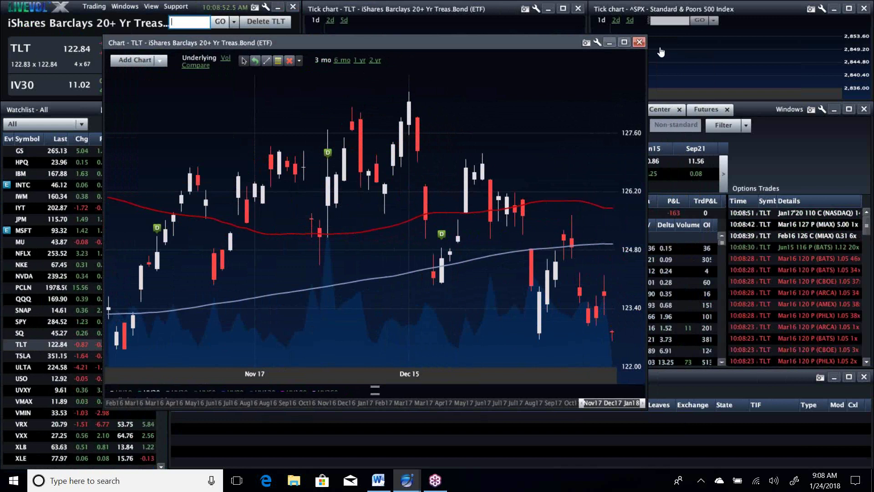
left_click(639, 41)
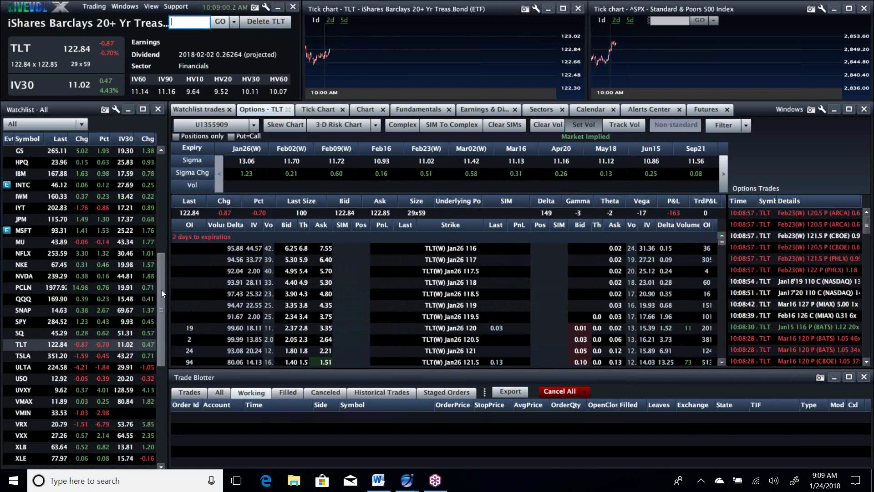
Load the ^SPX symbol from the index entries near the end of the watchlist.
left_click_drag(161, 289, 164, 405)
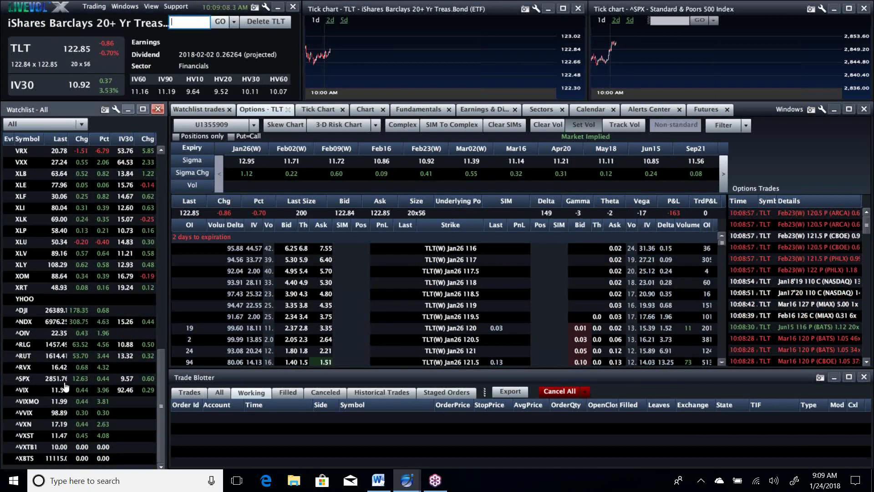
left_click(36, 377)
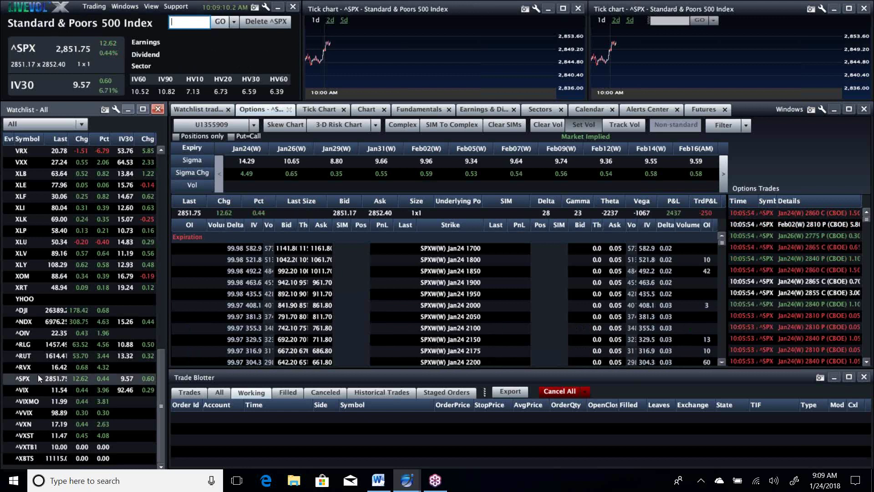